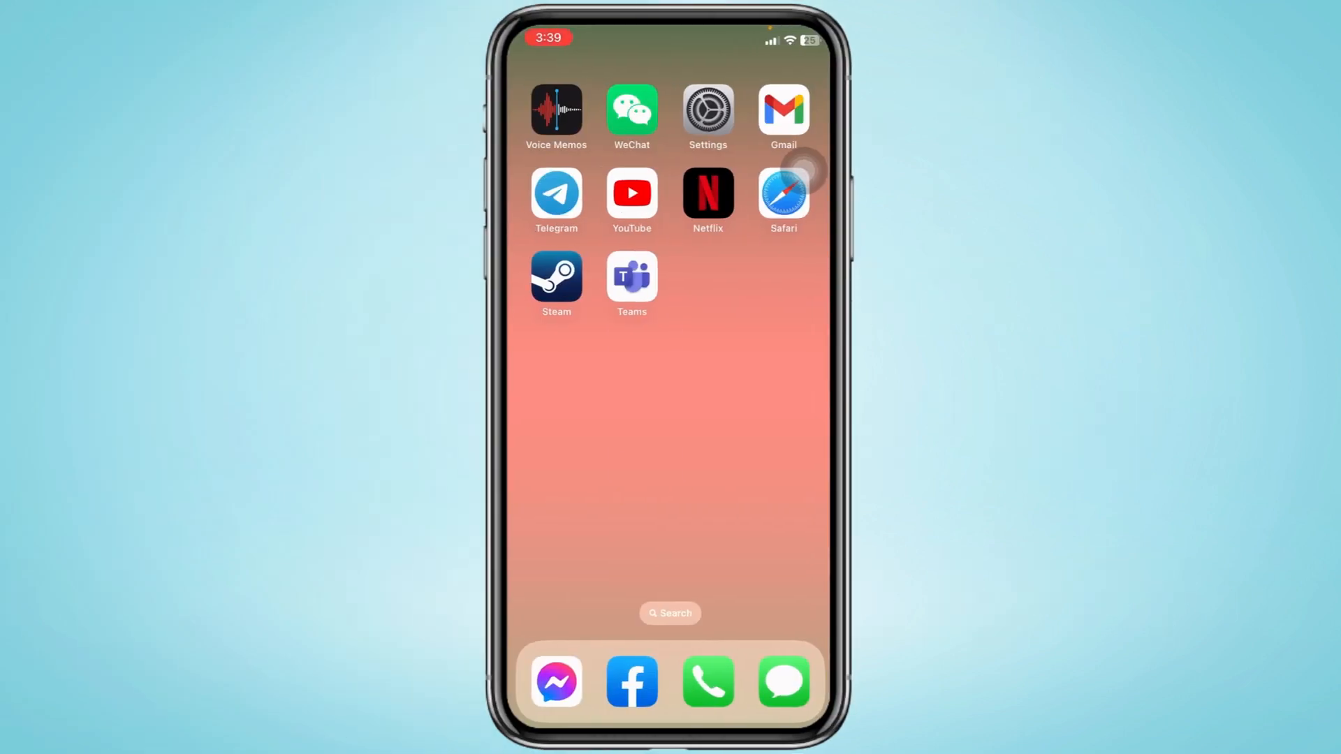
Launch Microsoft Teams from the iPhone home screen
{"action": "left_click", "coordinate": [632, 277]}
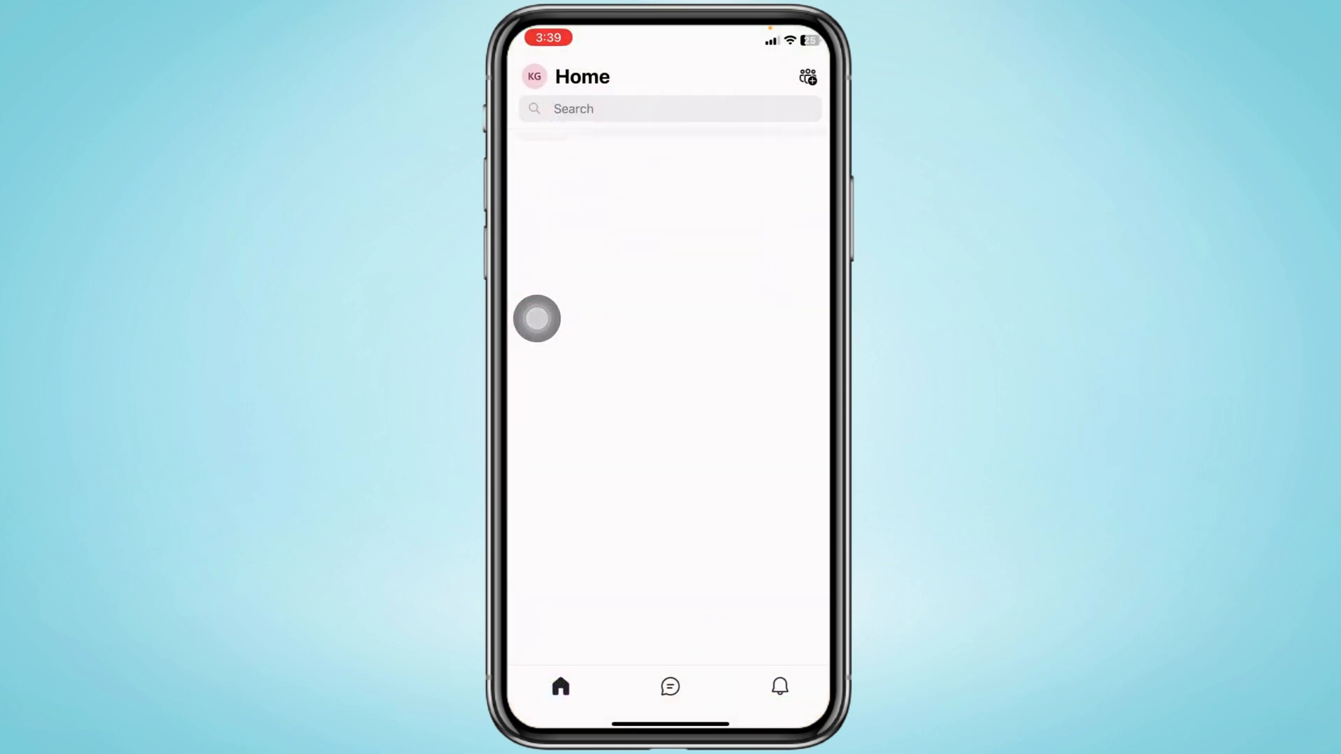
Show the KG profile side menu with presence and status options
{"action": "left_click", "coordinate": [544, 174]}
{"action": "left_click", "coordinate": [534, 75]}
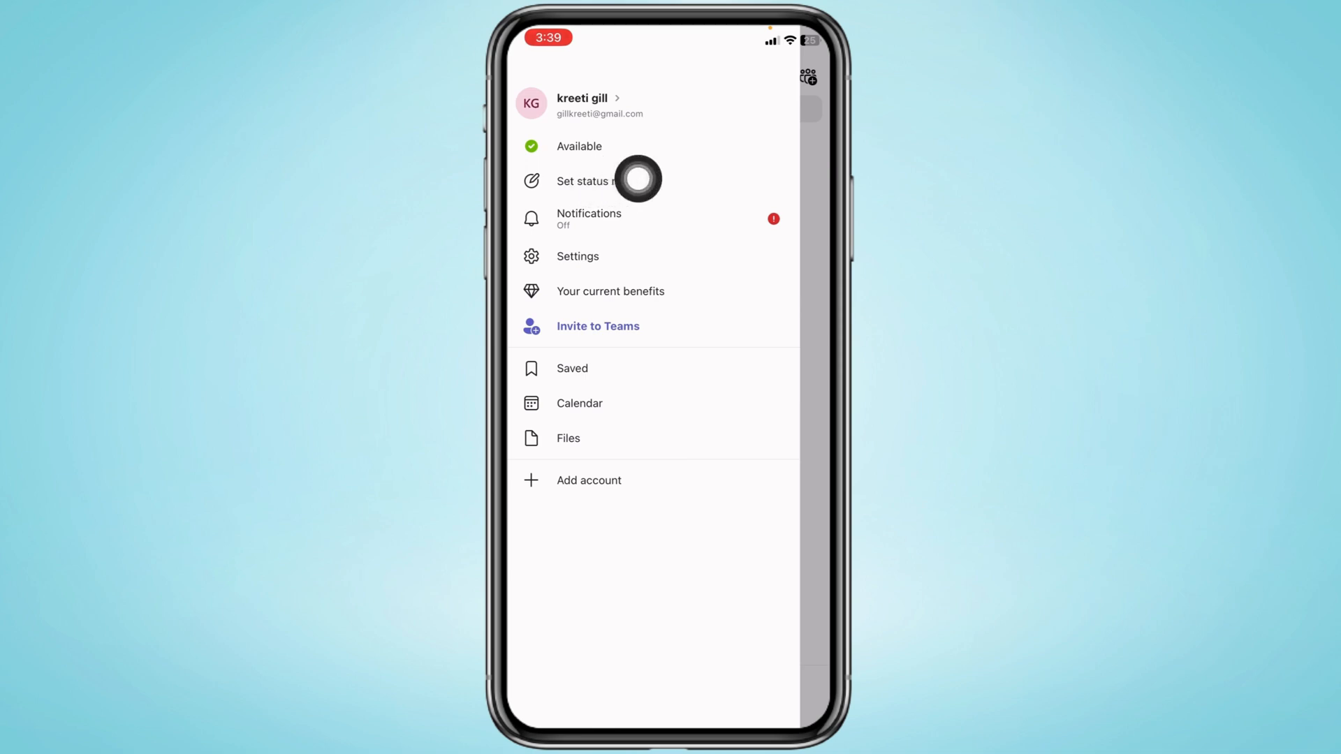
Save status message "Hey I'm away.be back soon", shown when people message me, clearing after 1 hour
{"action": "left_click", "coordinate": [538, 181]}
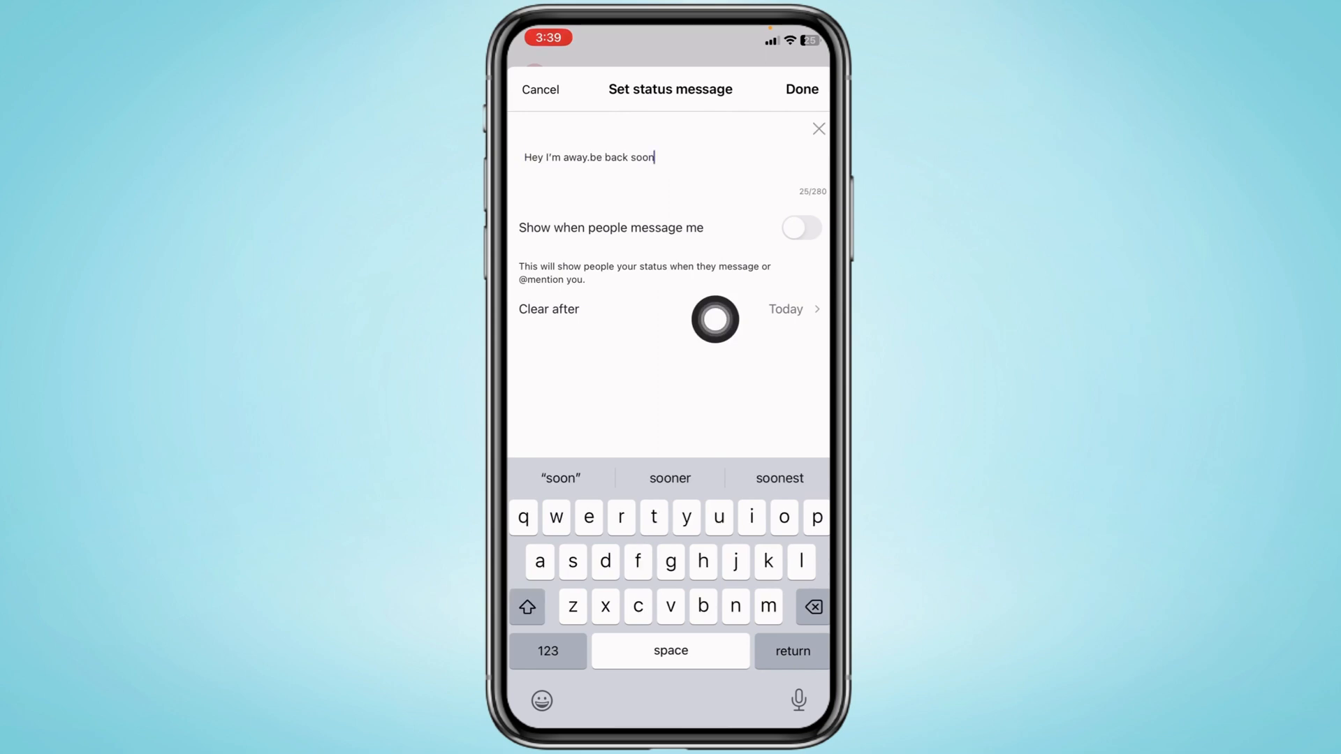
{"action": "left_click", "coordinate": [802, 228]}
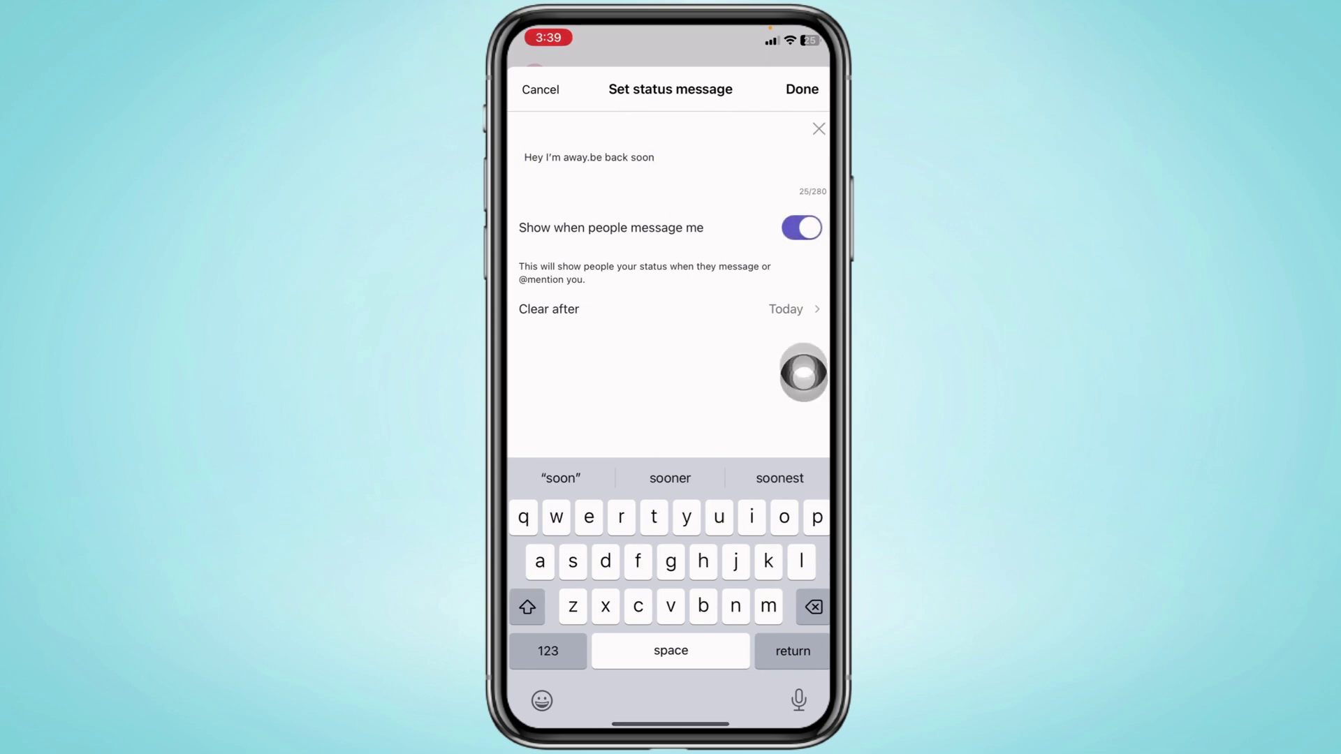
{"action": "left_click", "coordinate": [782, 312]}
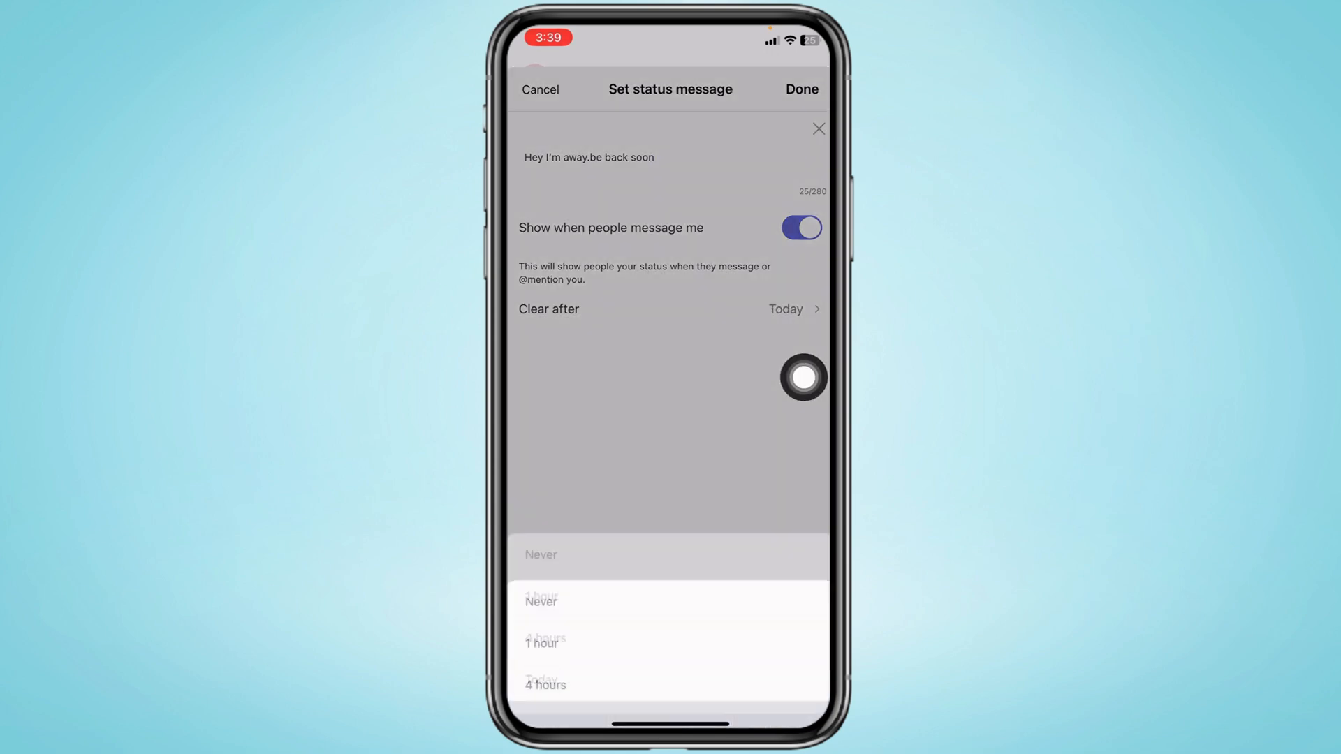
{"action": "left_click", "coordinate": [804, 332]}
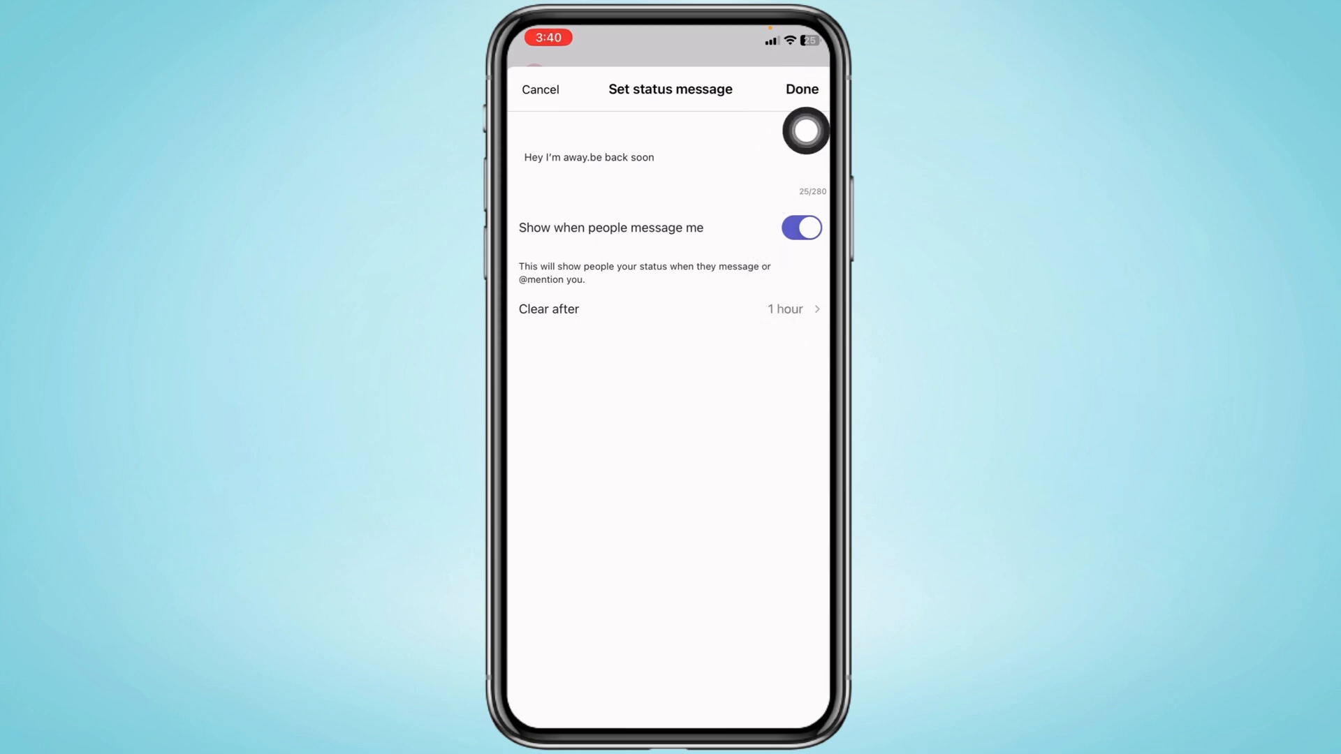
{"action": "left_click", "coordinate": [802, 89]}
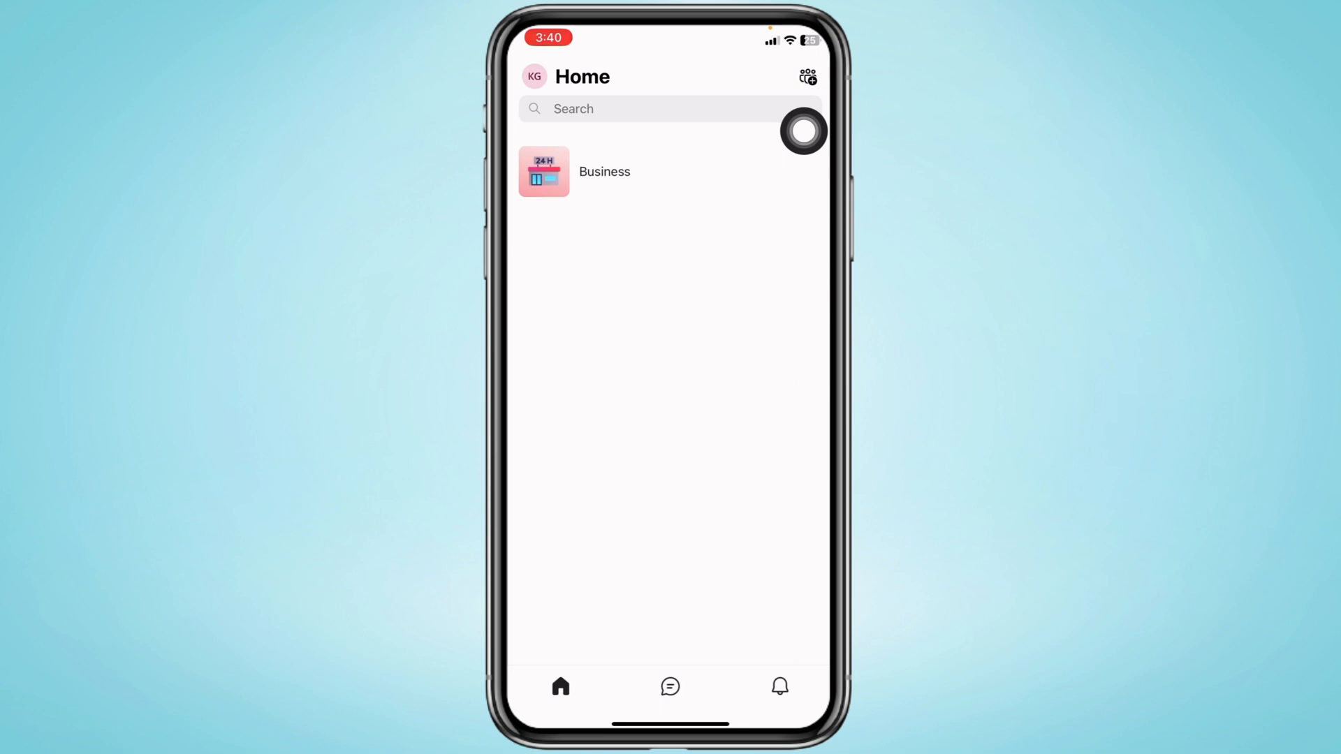
Switch presence from Available to Away in the profile menu
{"action": "left_click", "coordinate": [535, 77]}
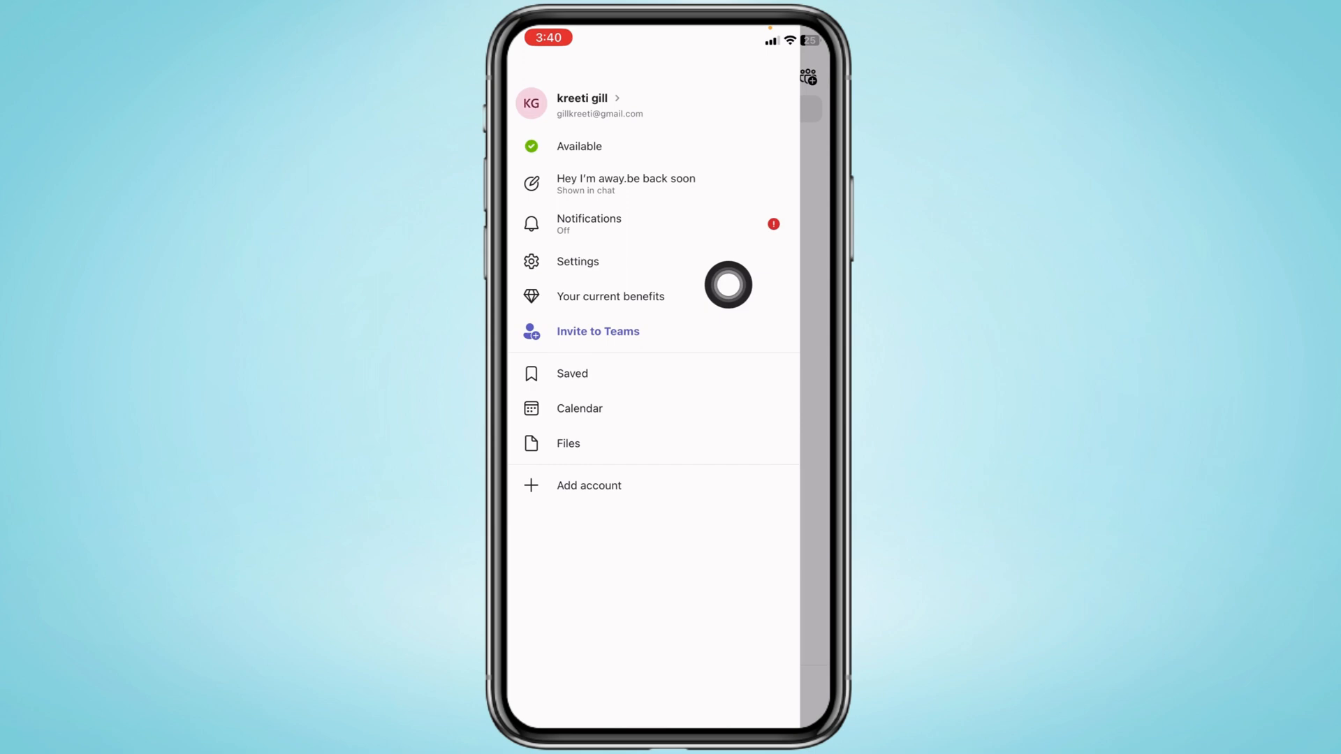
{"action": "left_click", "coordinate": [791, 146]}
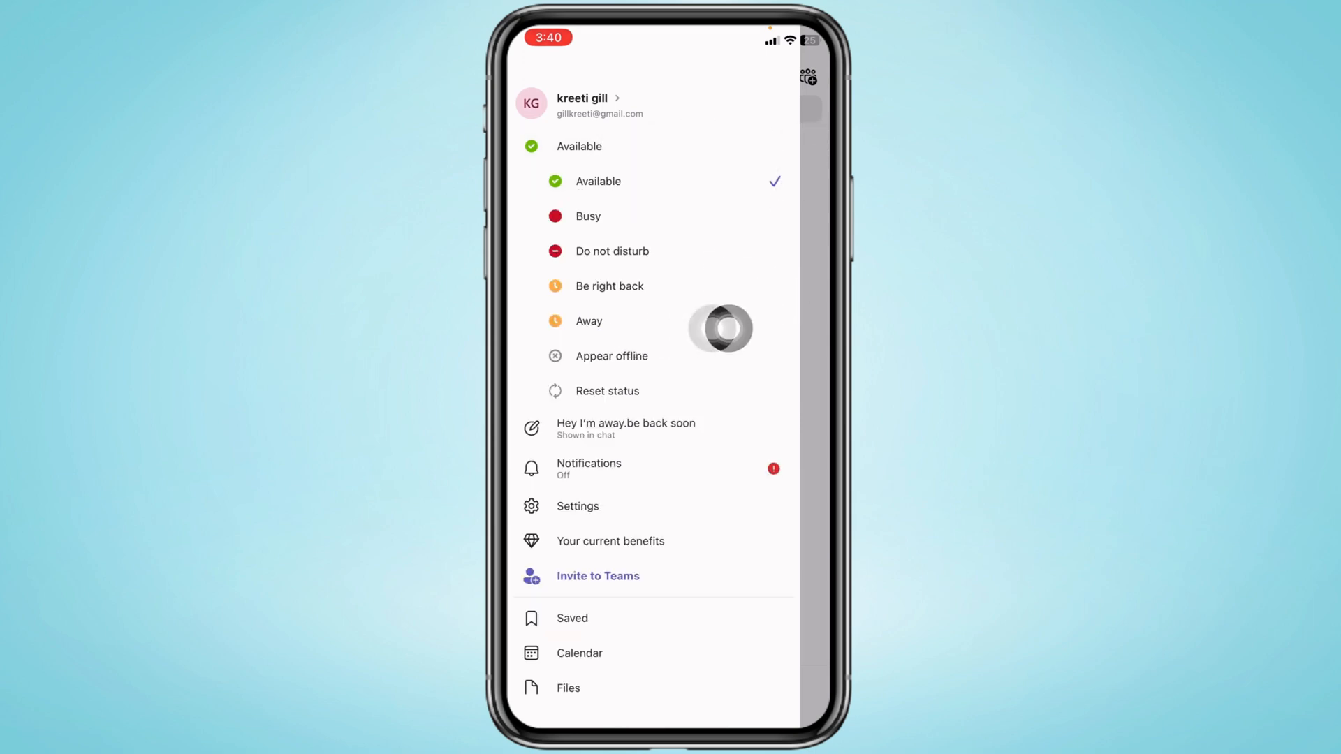
{"action": "left_click", "coordinate": [804, 327]}
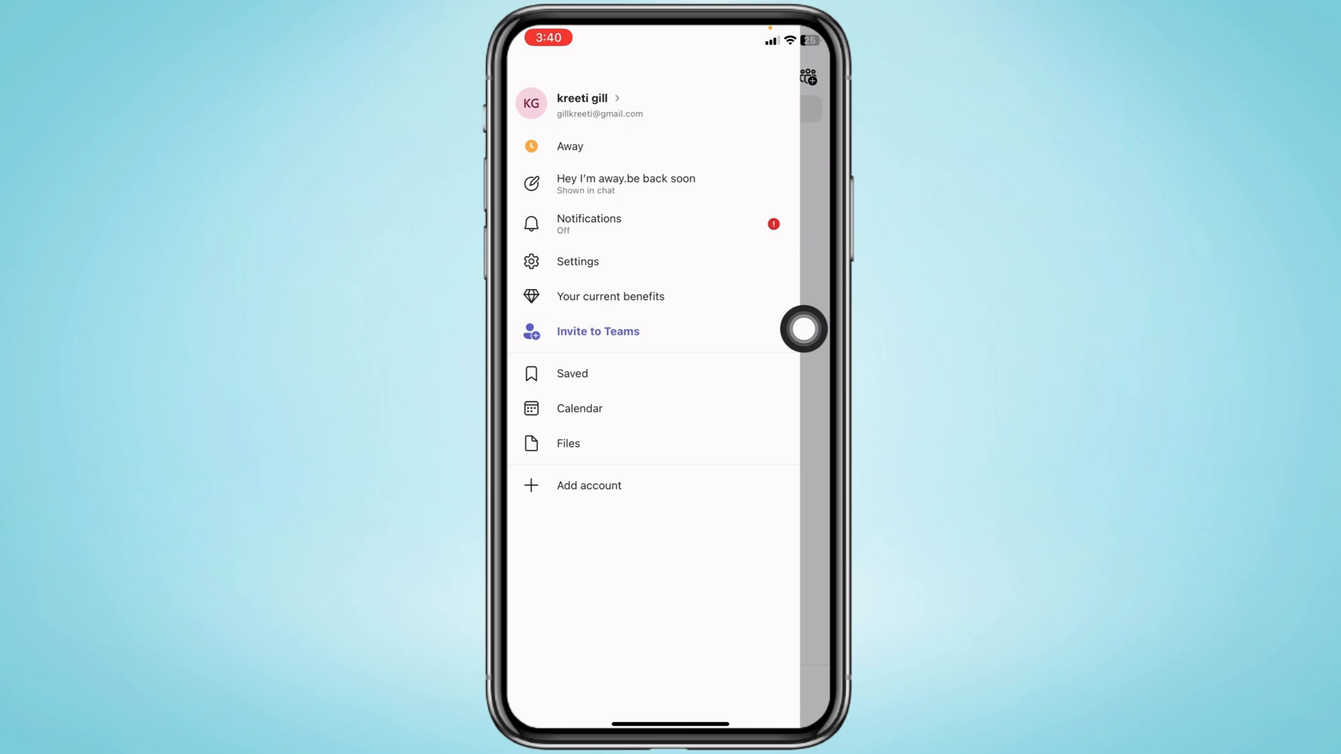